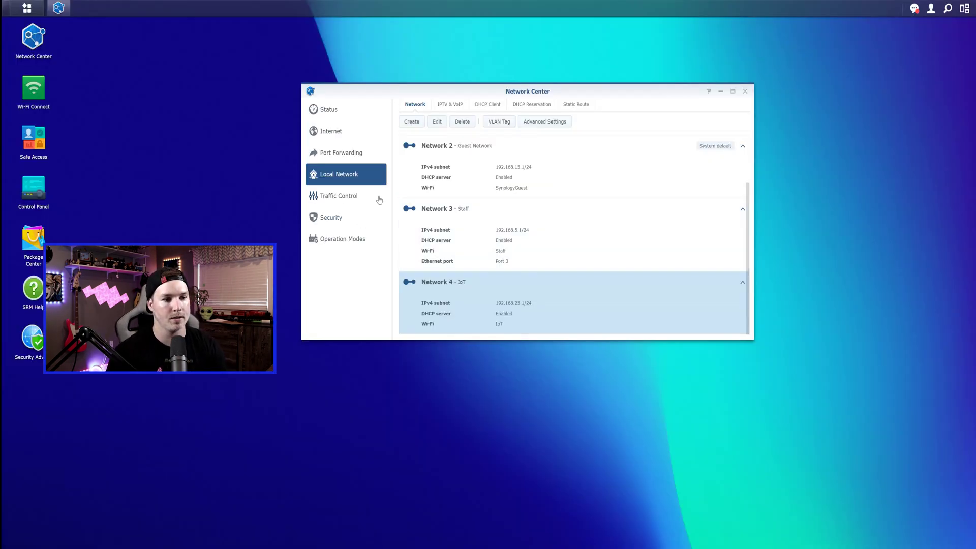
- Enable network isolation on Network 2 - Guest Network
{"action": "scroll", "coordinate": [443, 182], "scroll_direction": "up", "scroll_amount": 3}
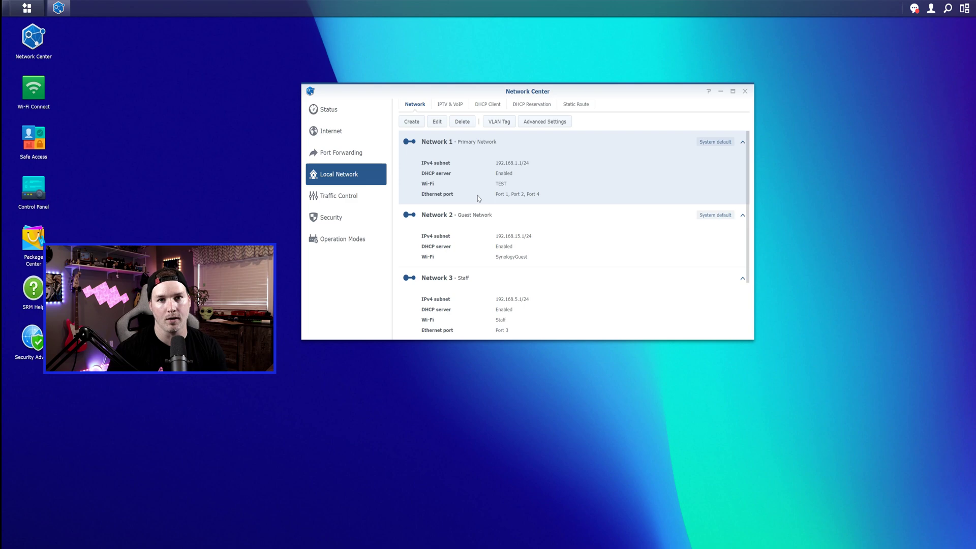
{"action": "left_click", "coordinate": [480, 234]}
{"action": "left_click", "coordinate": [437, 123]}
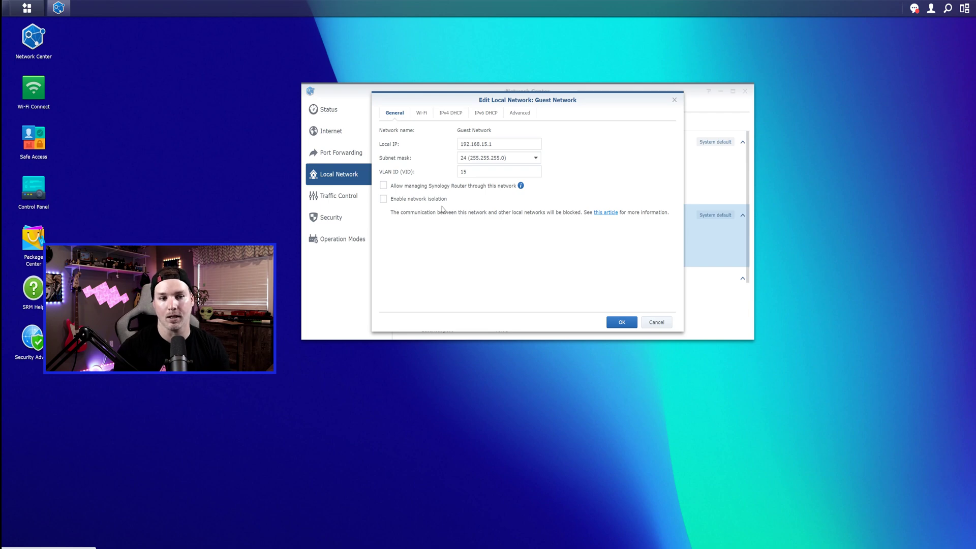
{"action": "left_click", "coordinate": [383, 199]}
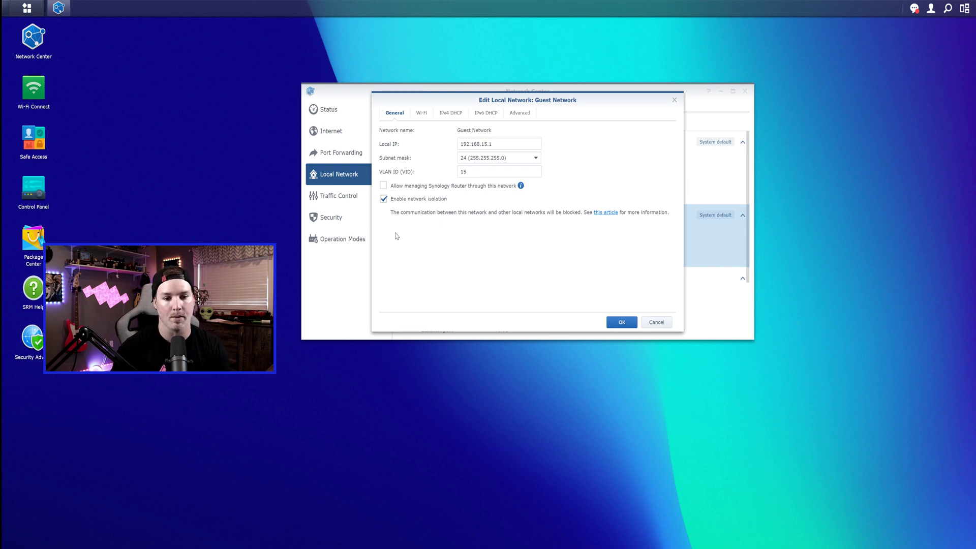
{"action": "left_click", "coordinate": [622, 322]}
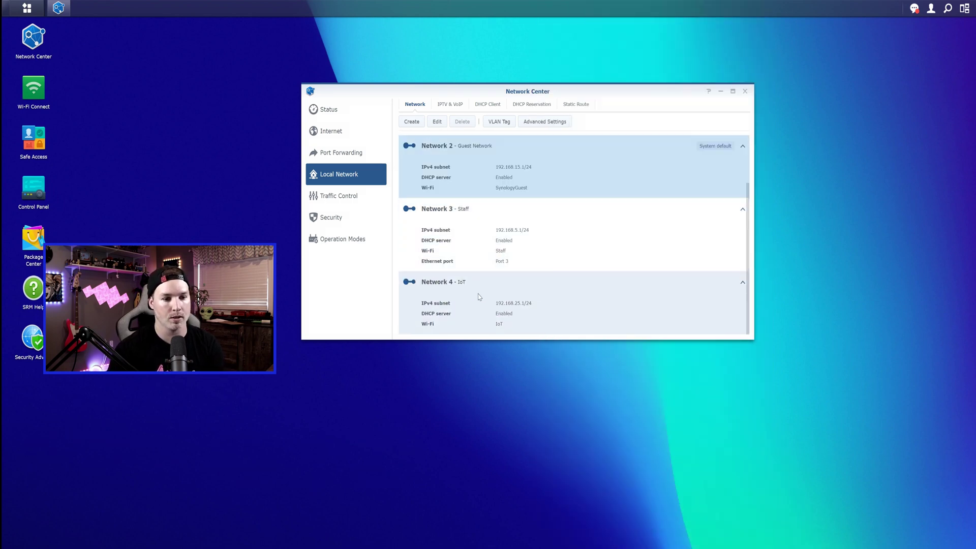
- Enable network isolation on Network 4 - IoT
{"action": "left_click", "coordinate": [461, 298]}
{"action": "left_click", "coordinate": [438, 123]}
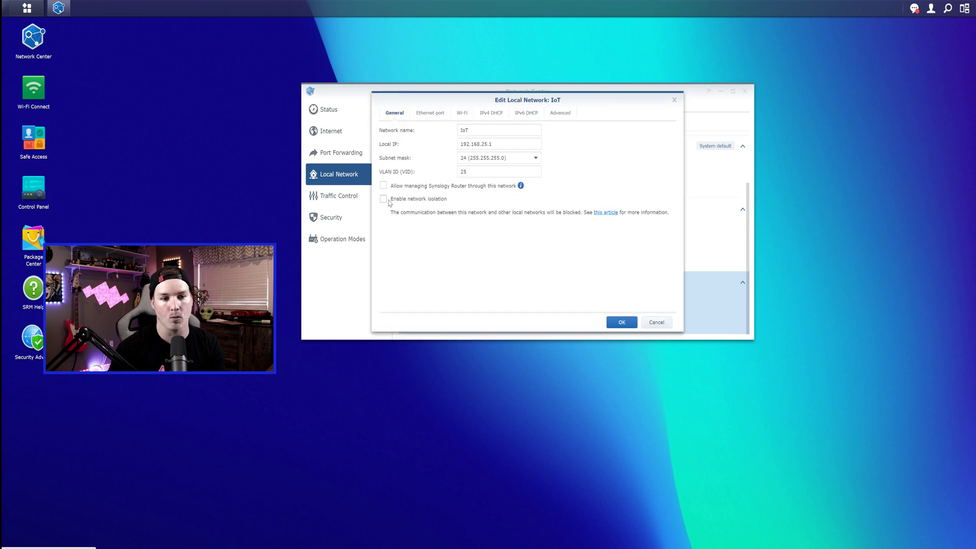
{"action": "left_click", "coordinate": [387, 200]}
{"action": "left_click", "coordinate": [629, 323]}
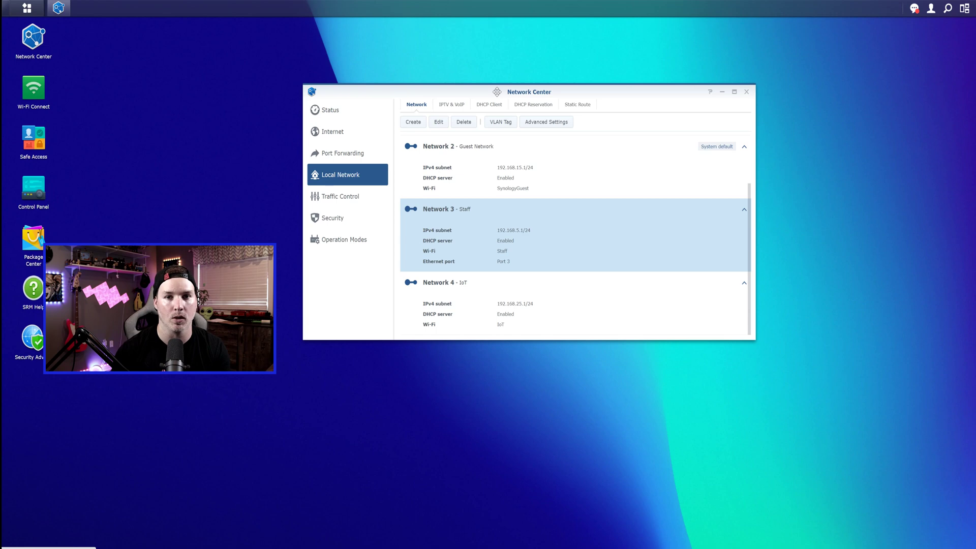
- In Security's Firewall rules, start a new rule named 'Block Staff to networks'
{"action": "left_click", "coordinate": [342, 219]}
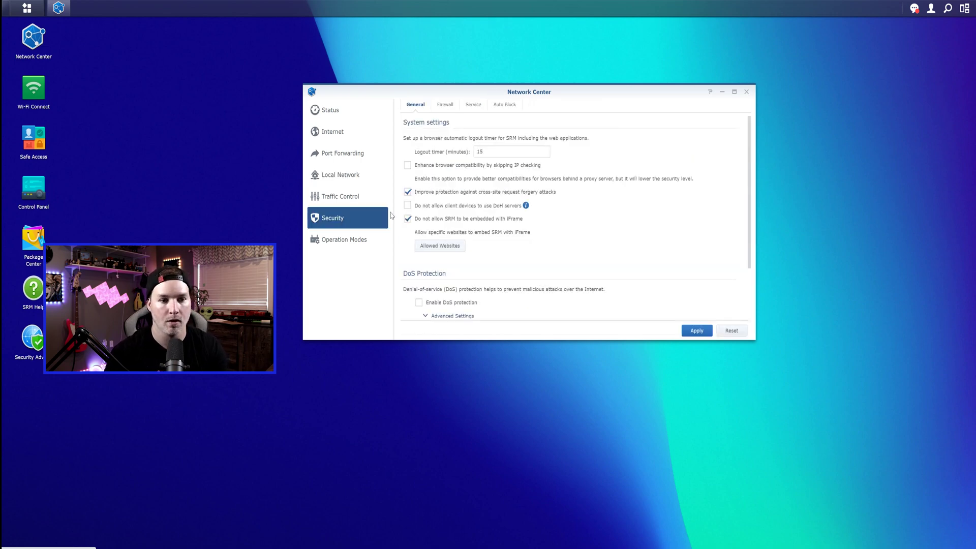
{"action": "left_click", "coordinate": [449, 107]}
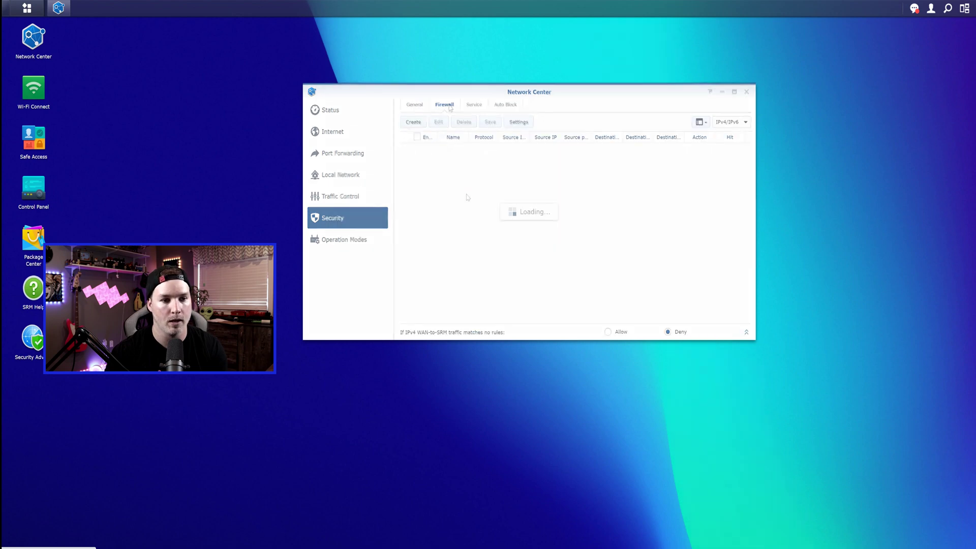
{"action": "left_click", "coordinate": [419, 121]}
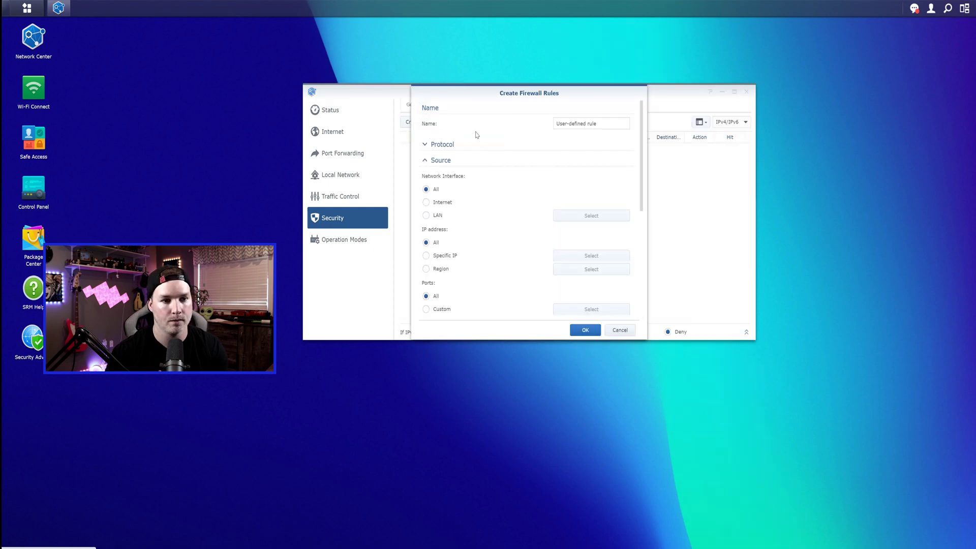
{"action": "type", "text": "Block "}
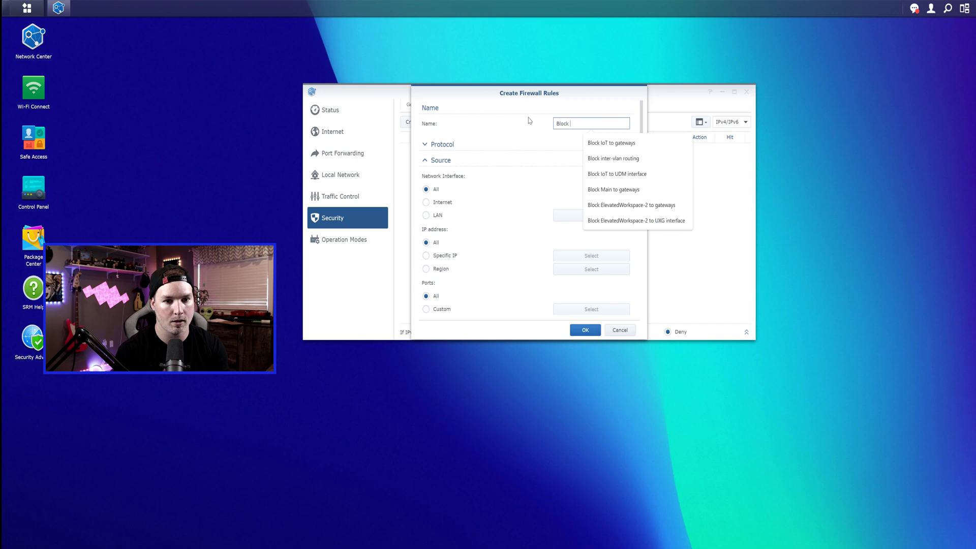
{"action": "type", "text": "Staff to networks"}
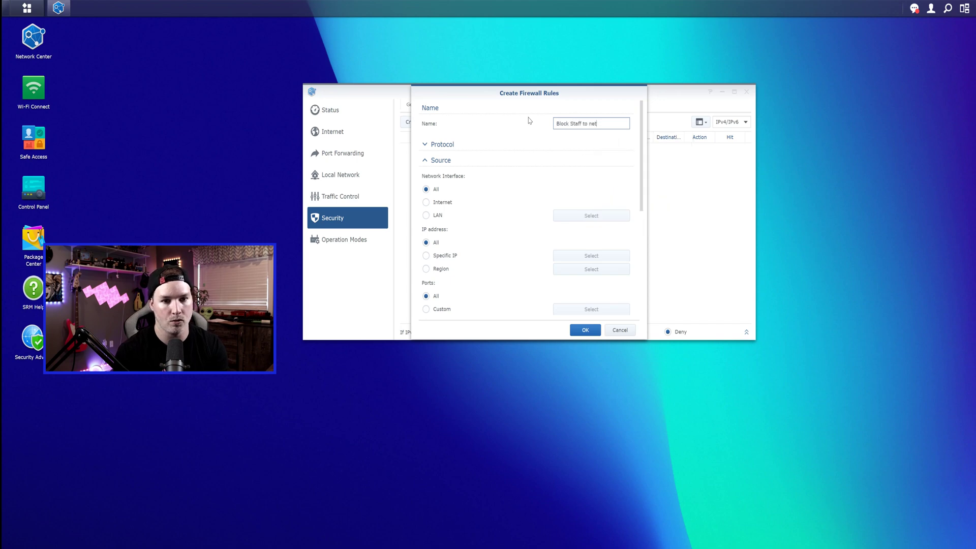
{"action": "left_click", "coordinate": [442, 144]}
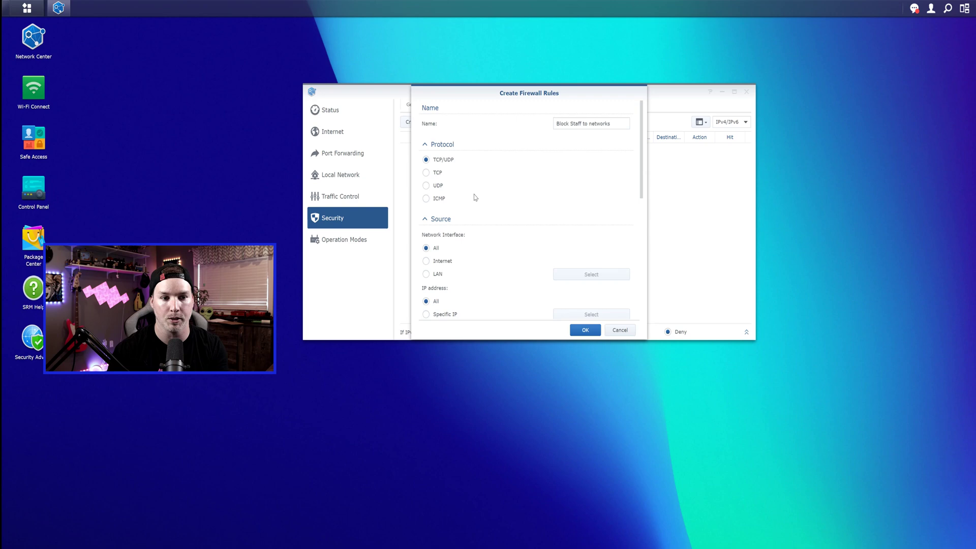
- Set the rule's source to LAN Network 3 - Staff
{"action": "left_click", "coordinate": [425, 274]}
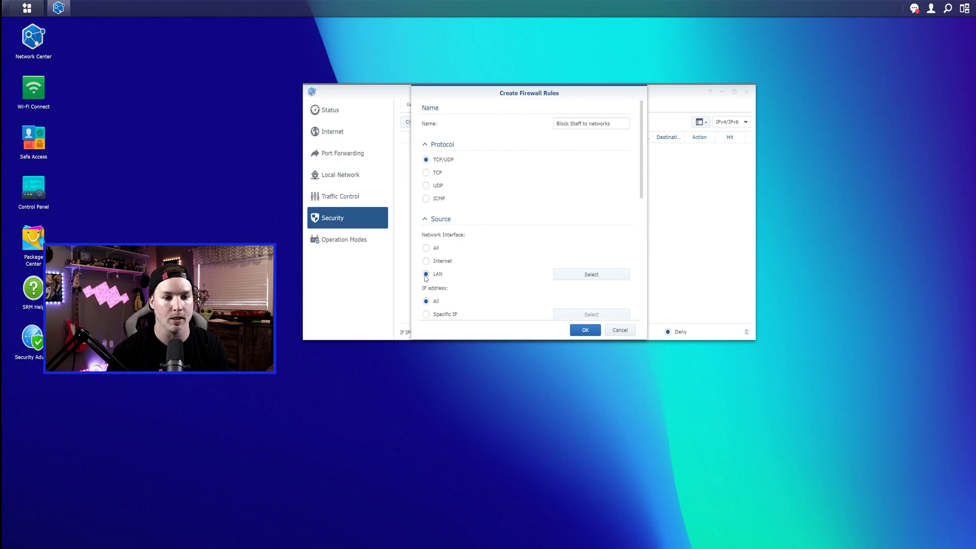
{"action": "left_click", "coordinate": [580, 276]}
{"action": "left_click", "coordinate": [476, 174]}
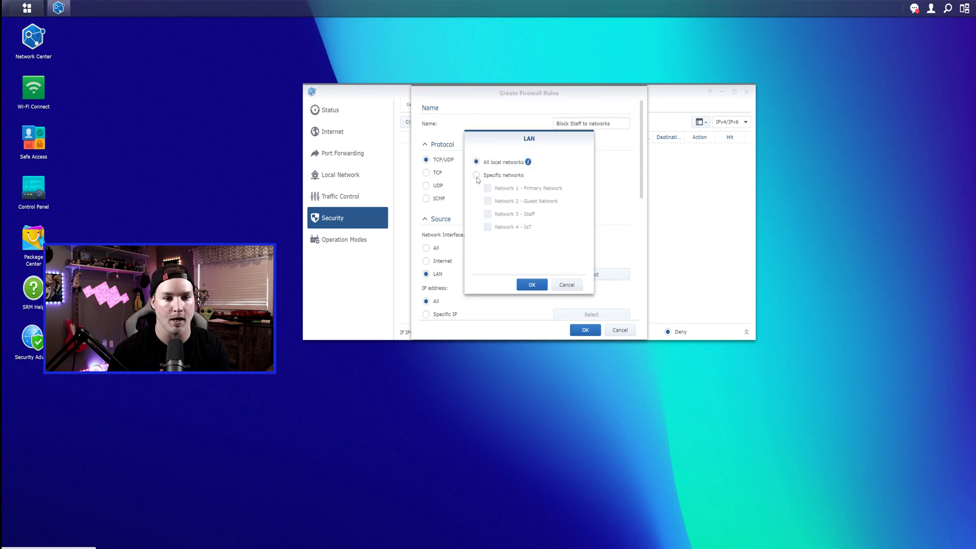
{"action": "left_click", "coordinate": [487, 214]}
{"action": "left_click", "coordinate": [532, 285]}
- Set the rule's destination to LAN networks Primary, Guest and IoT
{"action": "scroll", "coordinate": [447, 218], "scroll_direction": "down", "scroll_amount": 5}
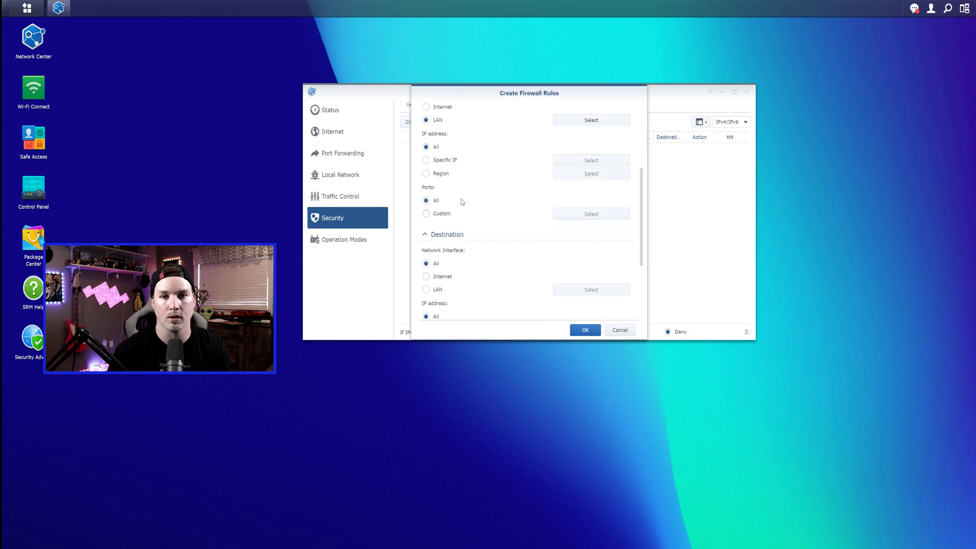
{"action": "scroll", "coordinate": [460, 203], "scroll_direction": "down", "scroll_amount": 2}
{"action": "left_click", "coordinate": [435, 243]}
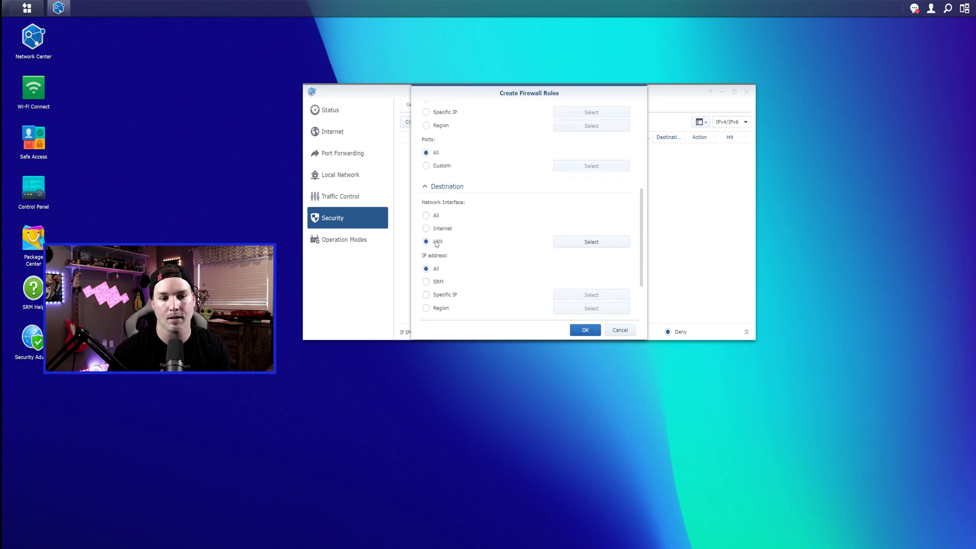
{"action": "left_click", "coordinate": [562, 241]}
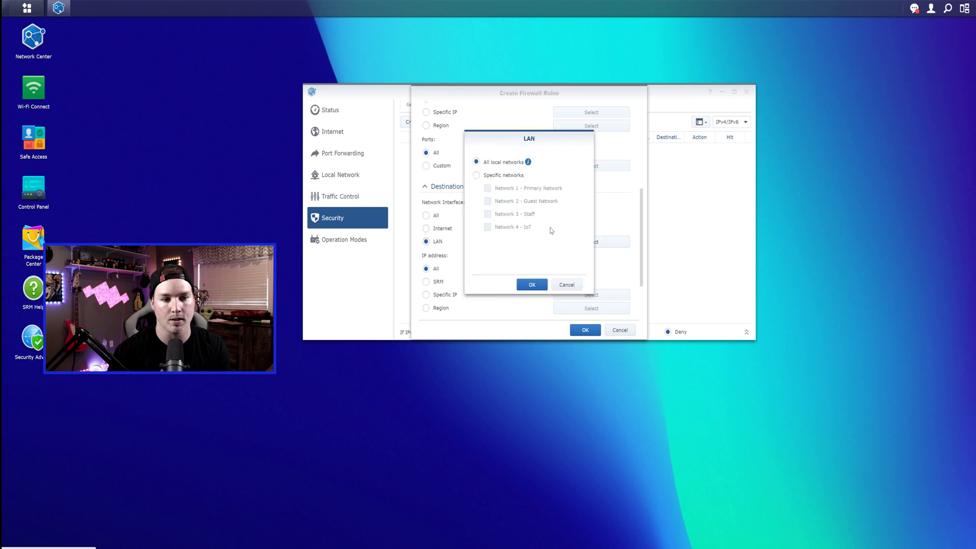
{"action": "left_click", "coordinate": [475, 175]}
{"action": "left_click", "coordinate": [488, 188]}
{"action": "left_click", "coordinate": [488, 202]}
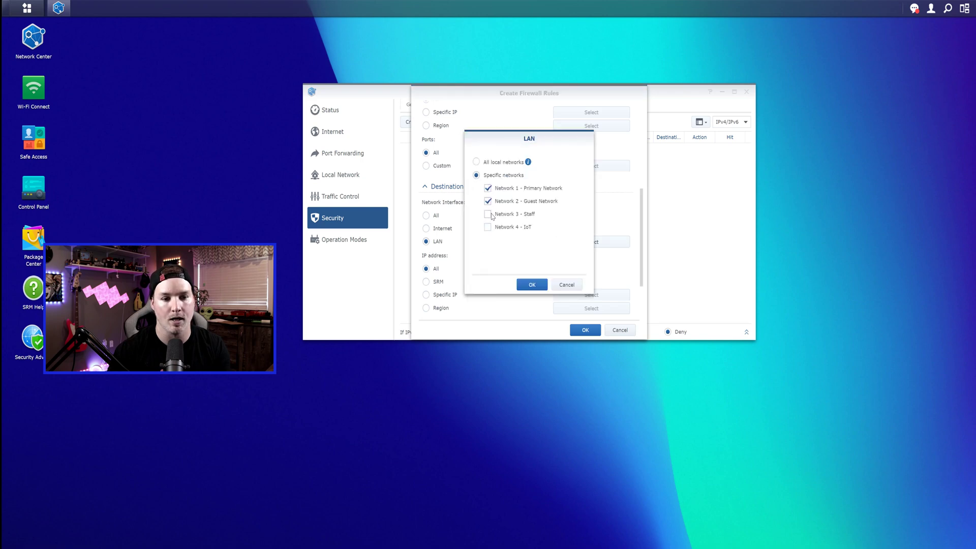
{"action": "left_click", "coordinate": [487, 227]}
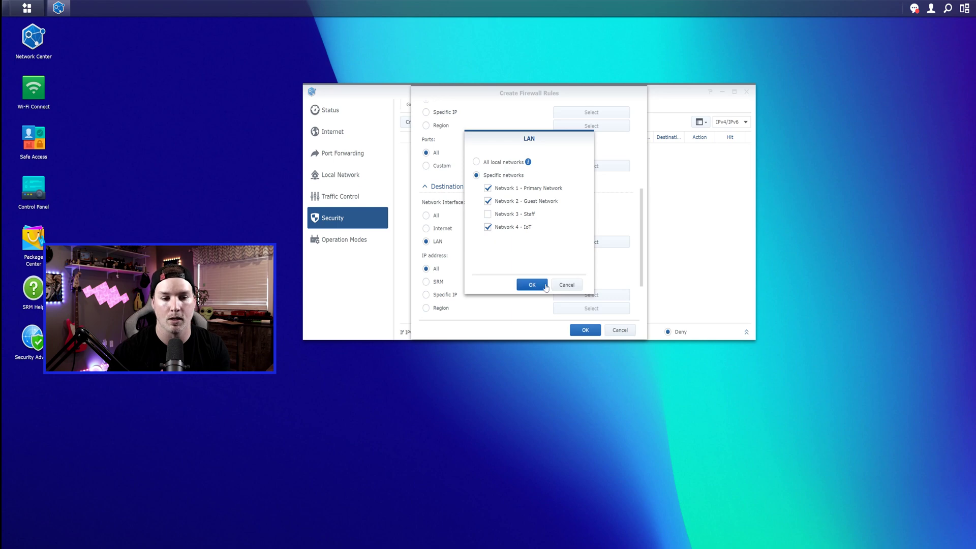
{"action": "left_click", "coordinate": [532, 285]}
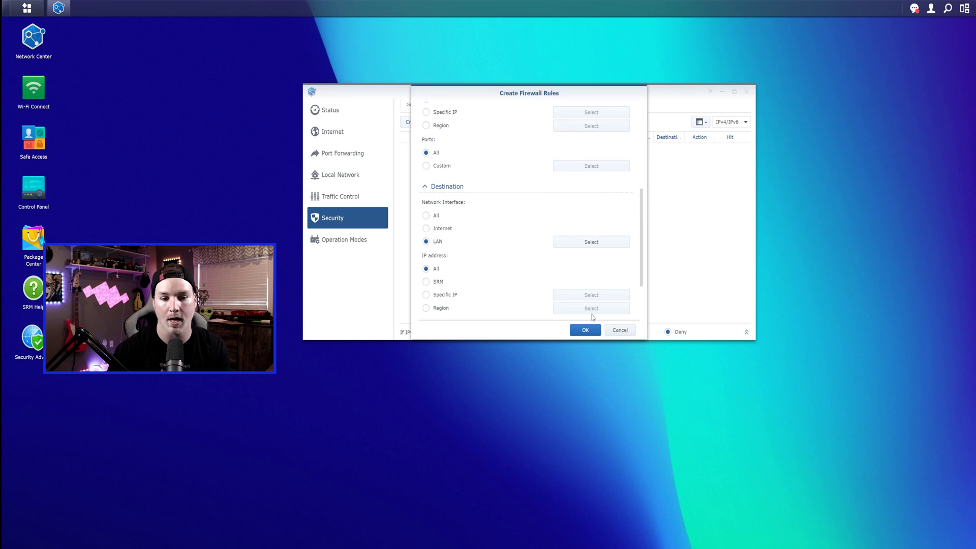
- Create and save the Block Staff rule, then edit its action to Deny
{"action": "left_click", "coordinate": [585, 330]}
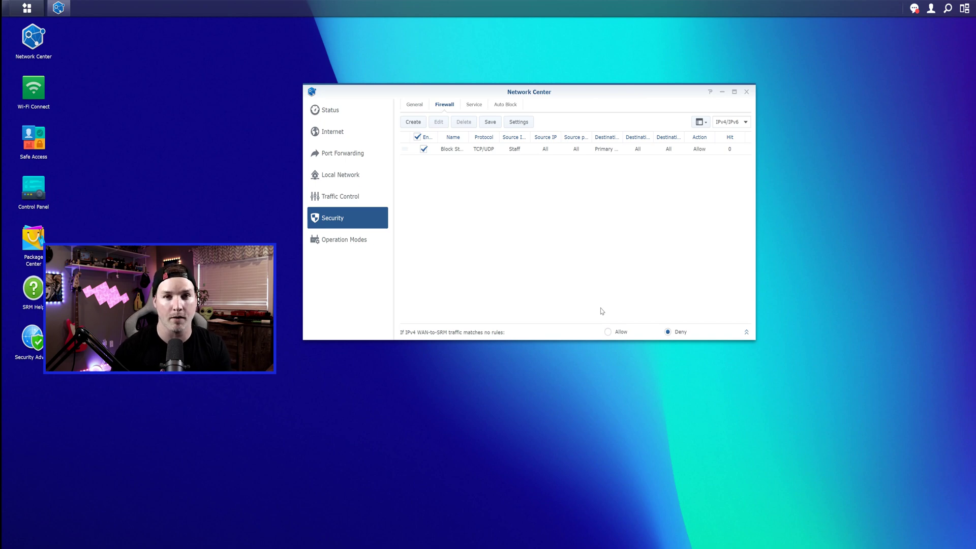
{"action": "left_click", "coordinate": [492, 123]}
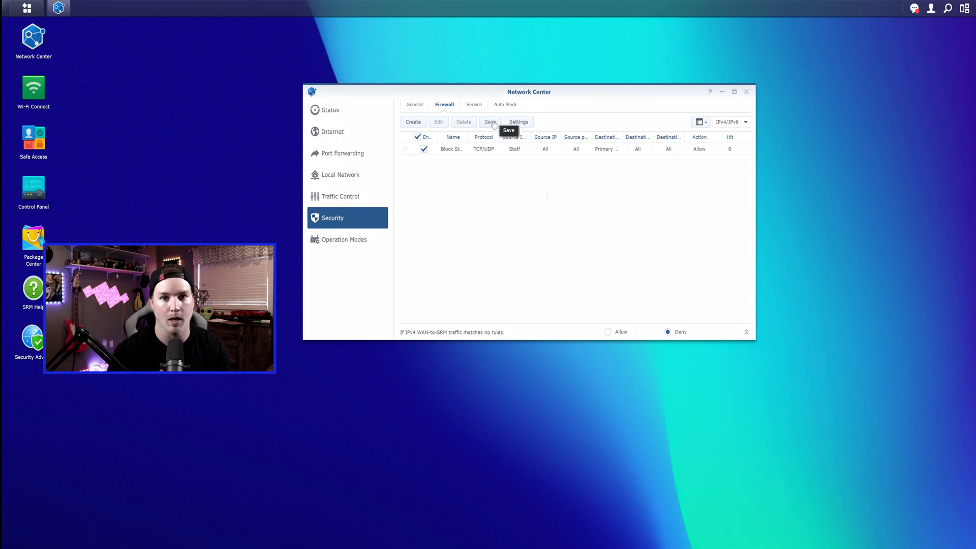
{"action": "left_click", "coordinate": [500, 149]}
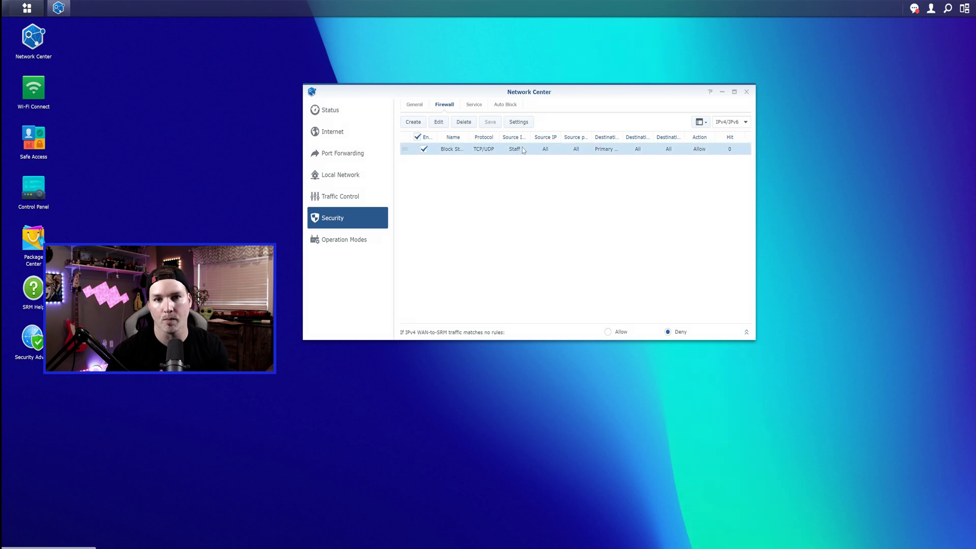
{"action": "left_click", "coordinate": [438, 123]}
{"action": "scroll", "coordinate": [510, 221], "scroll_direction": "down", "scroll_amount": 5}
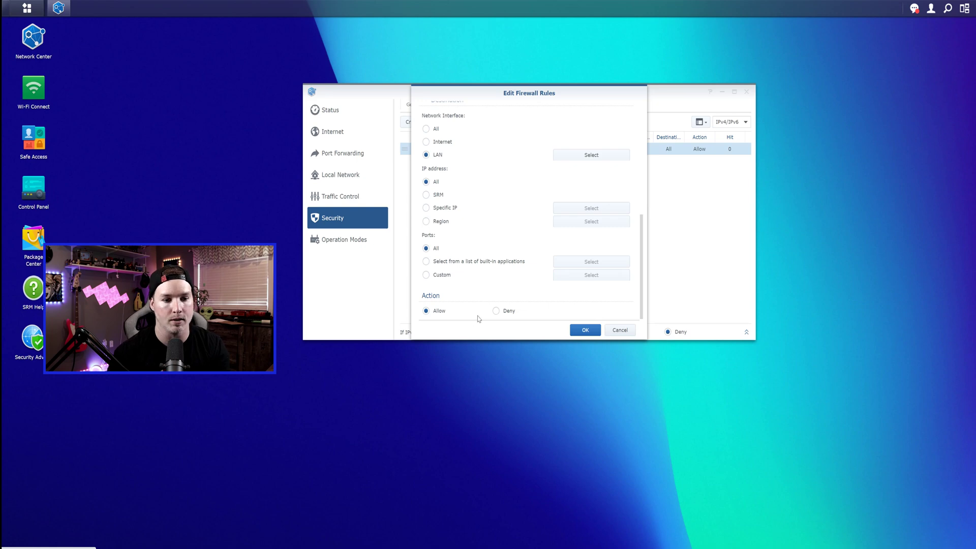
{"action": "left_click", "coordinate": [496, 311]}
{"action": "left_click", "coordinate": [582, 330]}
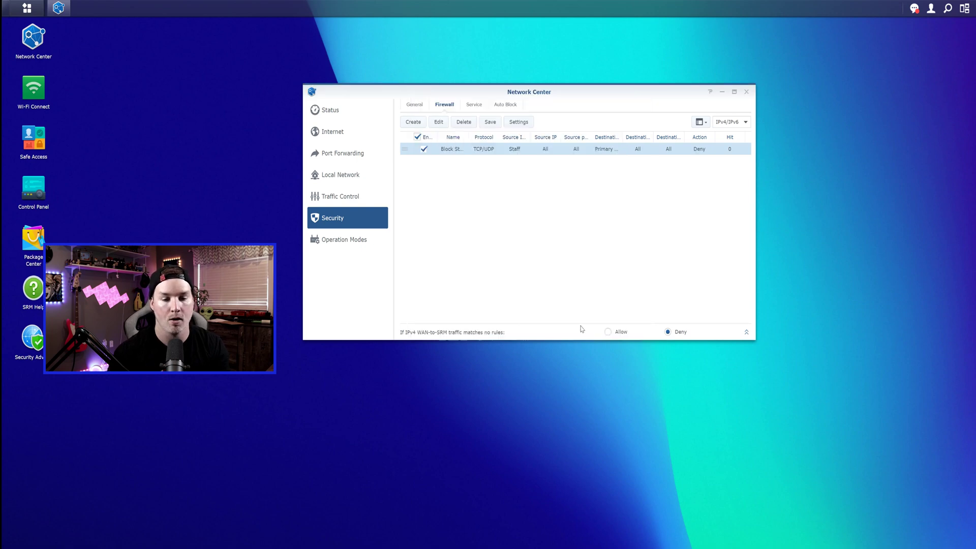
- Save the Deny rule and load 192.168.1.150:5000 in the iPhone's browser
{"action": "left_click", "coordinate": [490, 122]}
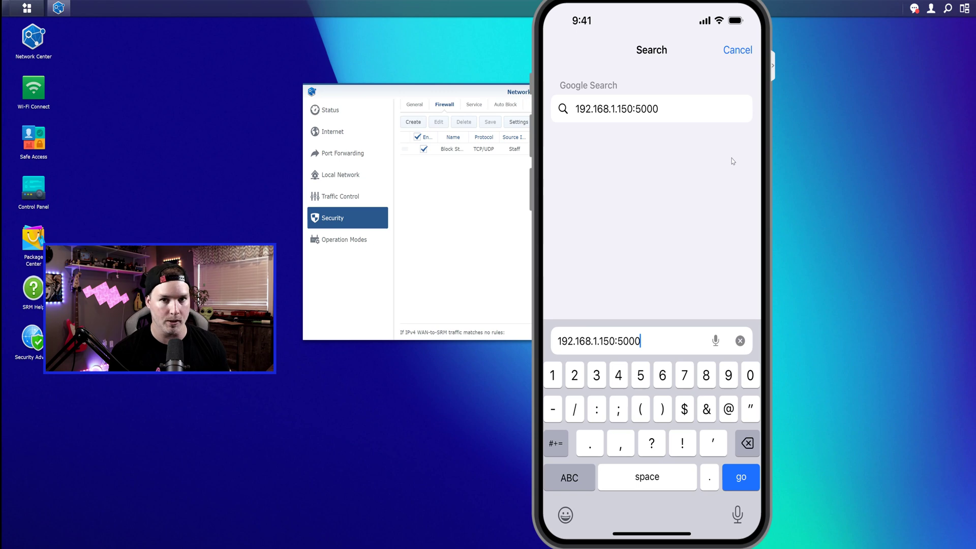
{"action": "key", "text": "Return"}
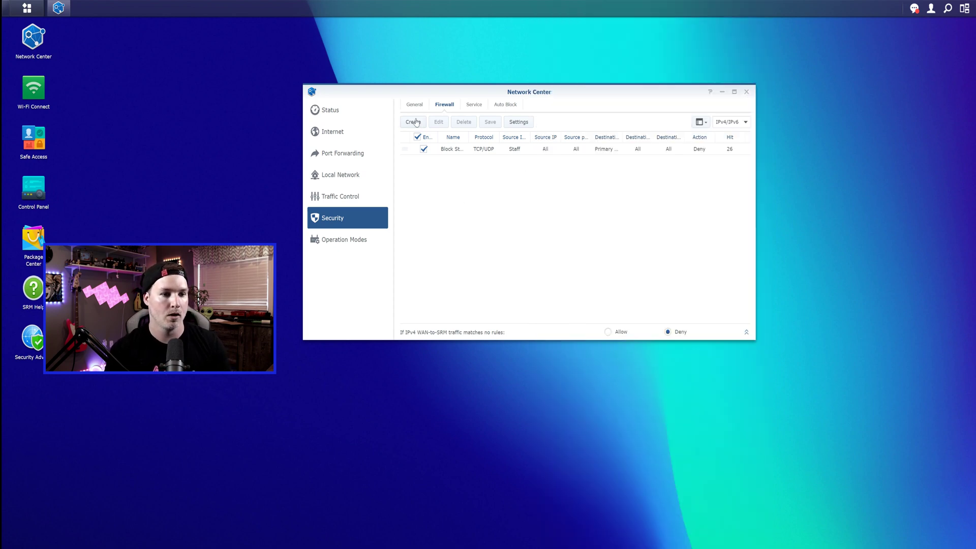
- Start a new ICMP rule named 'Block ping to NAS'
{"action": "left_click", "coordinate": [414, 122]}
{"action": "type", "text": "Bl"}
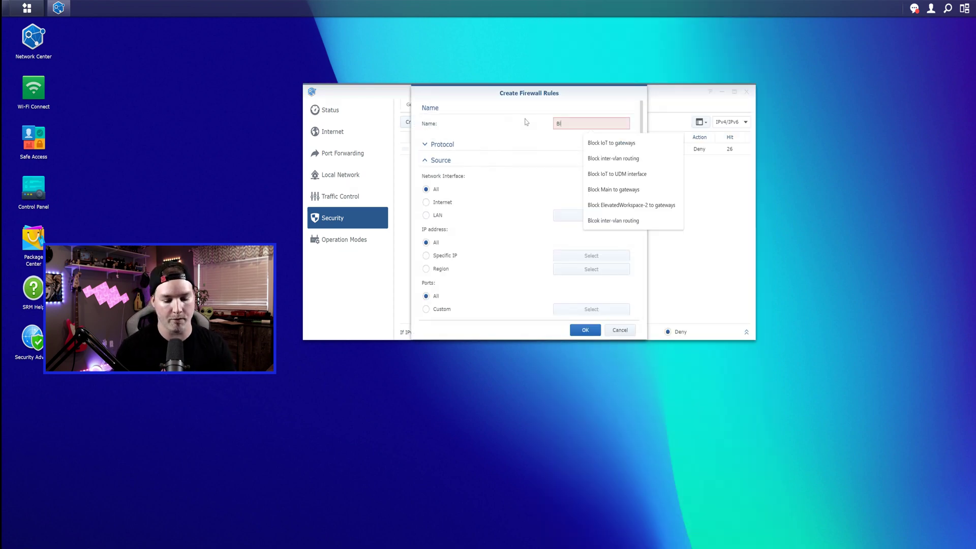
{"action": "type", "text": "ock pl"}
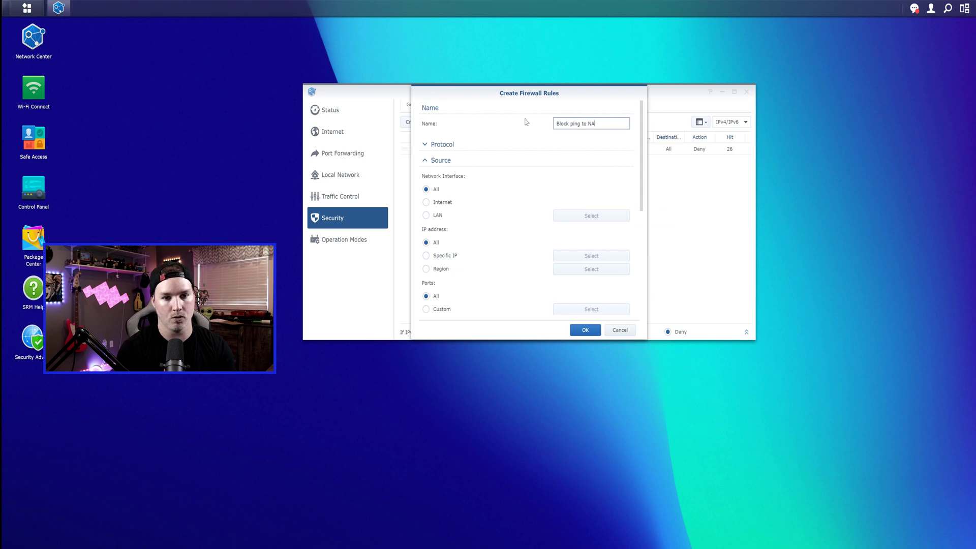
{"action": "left_click", "coordinate": [428, 145]}
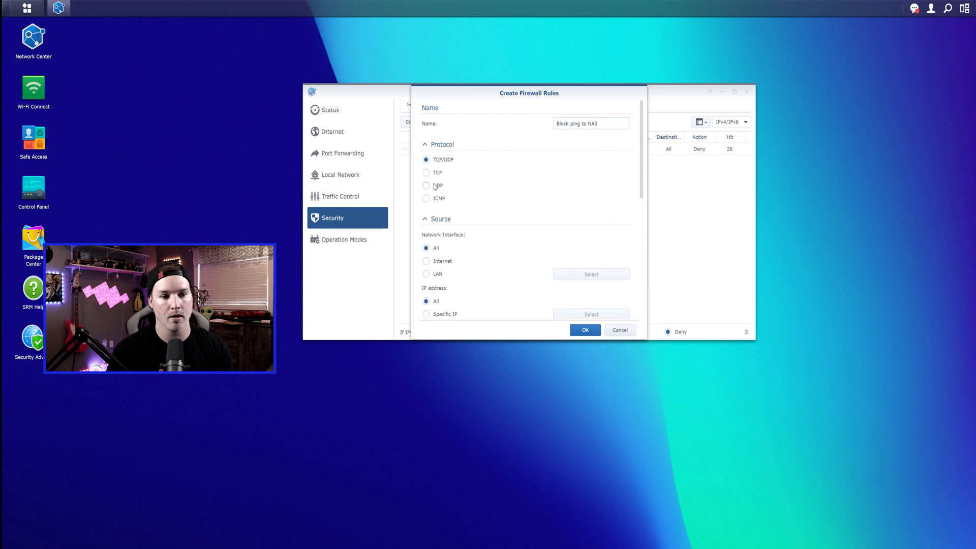
{"action": "left_click", "coordinate": [425, 199]}
{"action": "scroll", "coordinate": [427, 201], "scroll_direction": "down", "scroll_amount": 3}
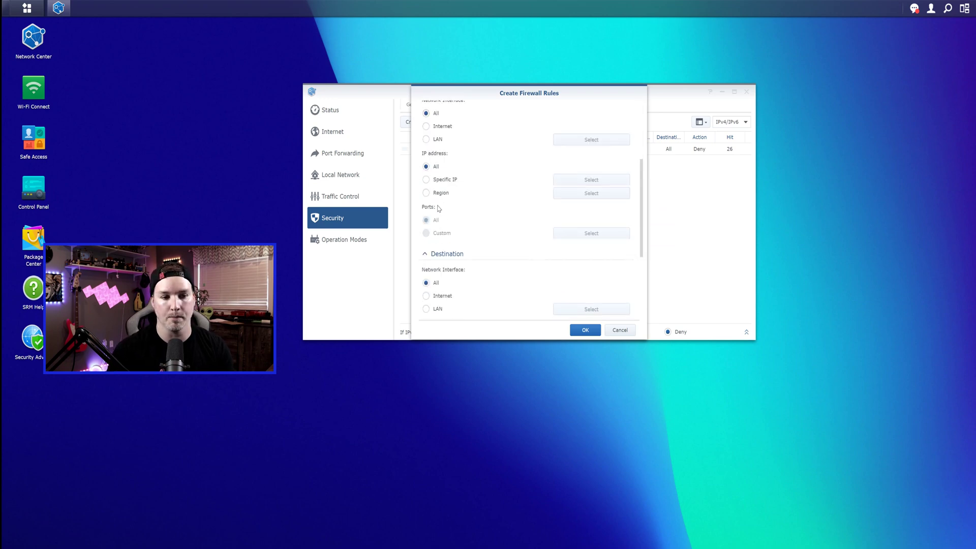
{"action": "scroll", "coordinate": [429, 175], "scroll_direction": "up", "scroll_amount": 3}
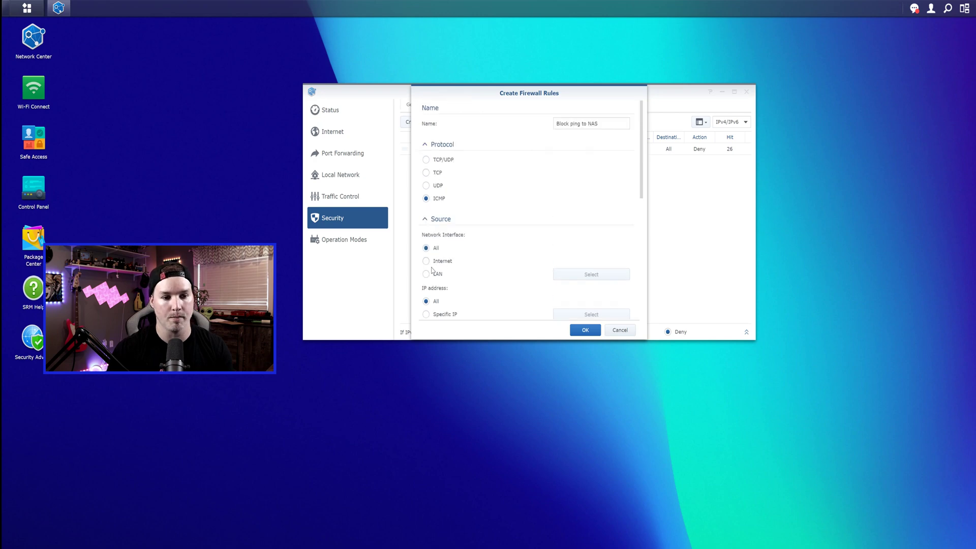
- Set the ping rule's source to LAN Network 3 - Staff
{"action": "left_click", "coordinate": [426, 274]}
{"action": "left_click", "coordinate": [583, 277]}
{"action": "left_click", "coordinate": [476, 175]}
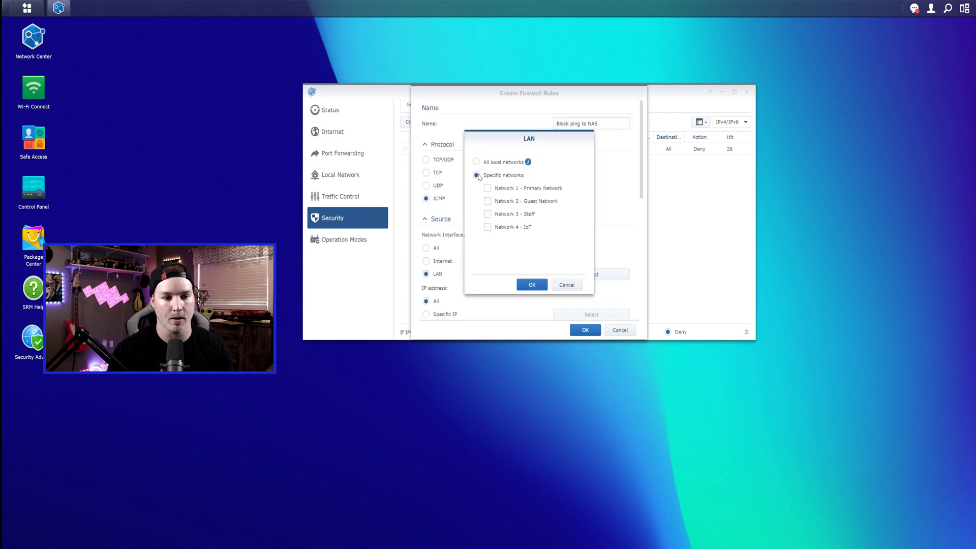
{"action": "left_click", "coordinate": [487, 214]}
{"action": "left_click", "coordinate": [532, 284]}
- Target the Primary, Guest and IoT networks and set the action to Deny
{"action": "scroll", "coordinate": [555, 257], "scroll_direction": "down", "scroll_amount": 4}
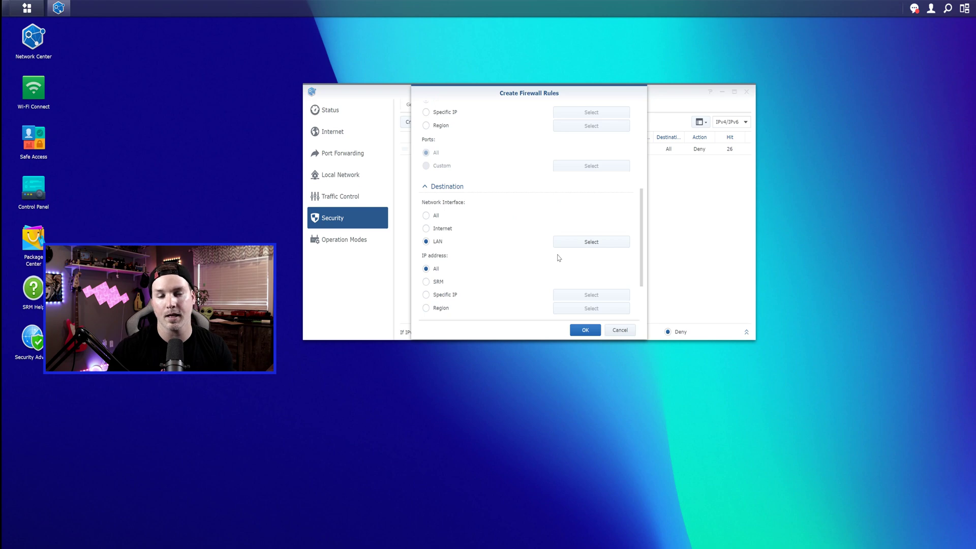
{"action": "left_click", "coordinate": [591, 242]}
{"action": "left_click", "coordinate": [476, 175]}
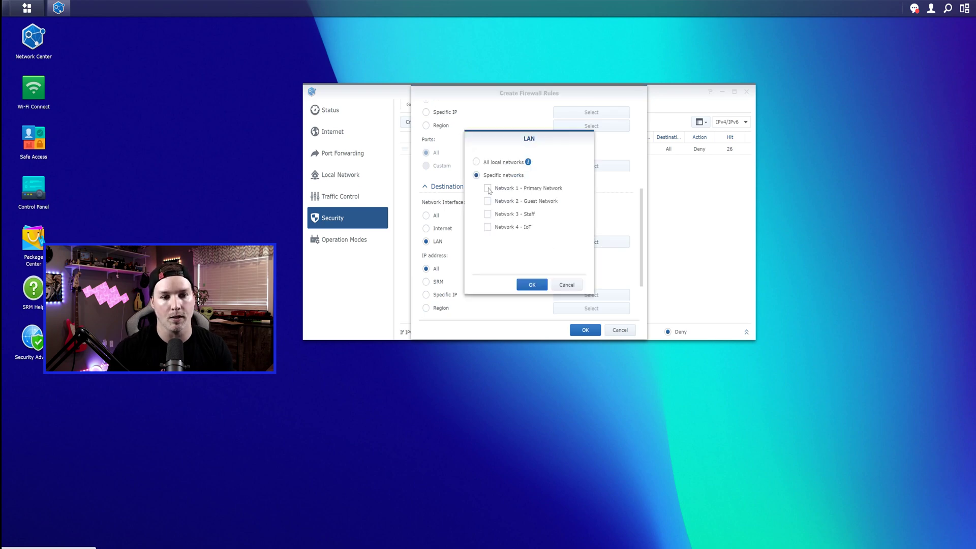
{"action": "left_click", "coordinate": [488, 188]}
{"action": "left_click", "coordinate": [488, 201]}
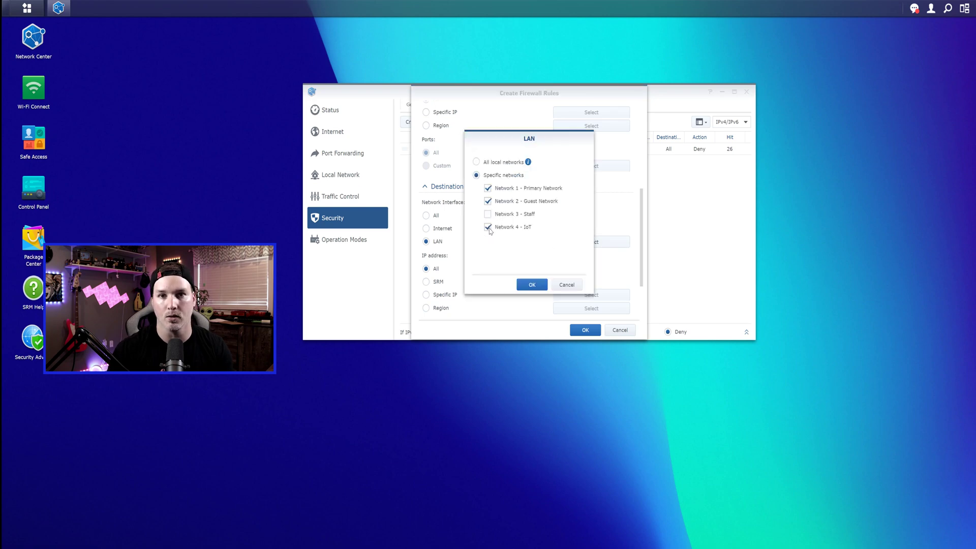
{"action": "left_click", "coordinate": [532, 285]}
{"action": "scroll", "coordinate": [559, 314], "scroll_direction": "down", "scroll_amount": 3}
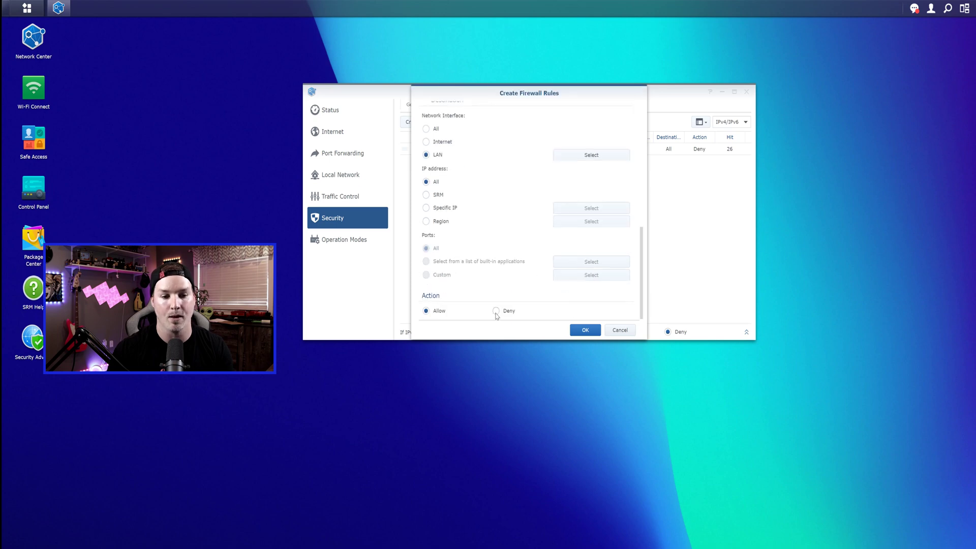
{"action": "left_click", "coordinate": [496, 311]}
- Create the Block ping to NAS rule and save the firewall list
{"action": "left_click", "coordinate": [584, 329]}
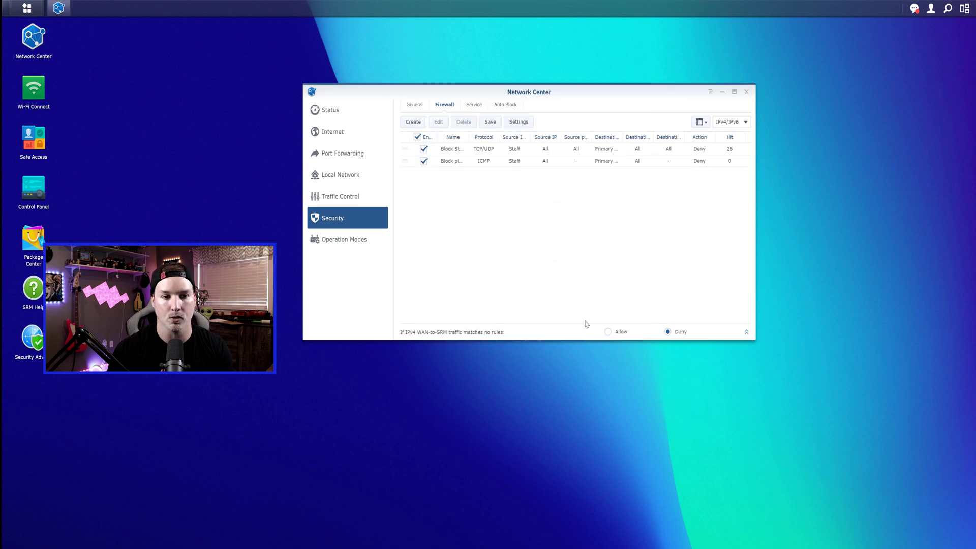
{"action": "left_click", "coordinate": [496, 127]}
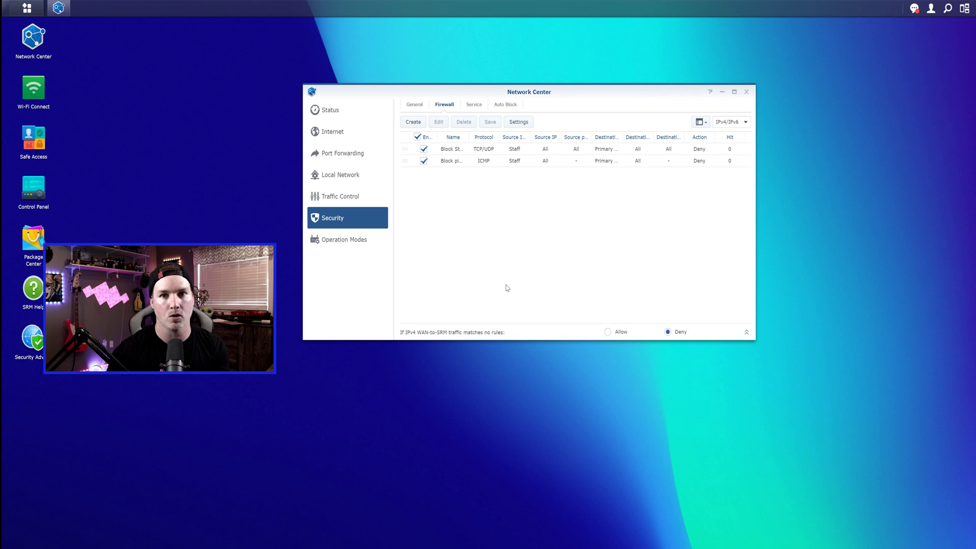
- Start a new firewall rule named 'Allow staff to NAS'
{"action": "left_click", "coordinate": [416, 122]}
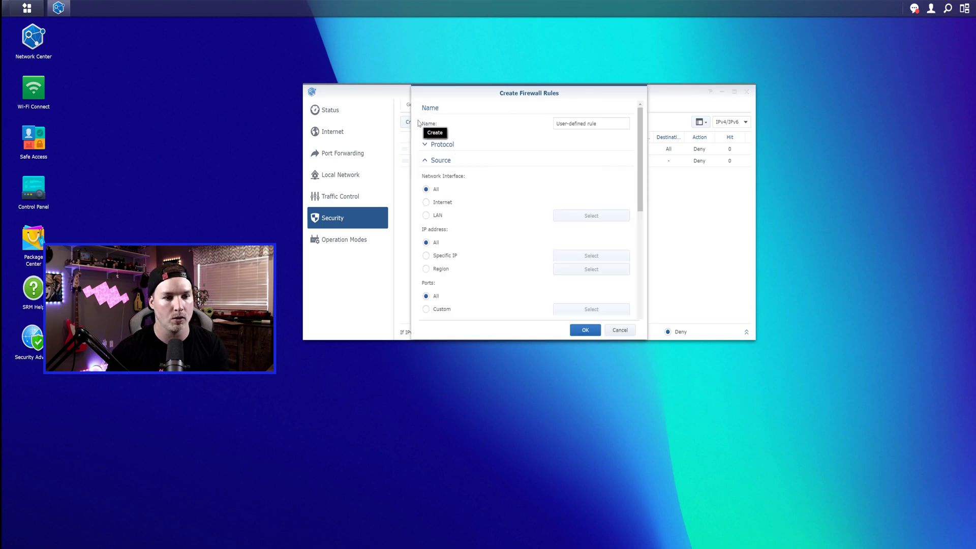
{"action": "left_click_drag", "start_coordinate": [618, 123], "coordinate": [535, 125]}
{"action": "type", "text": "All"}
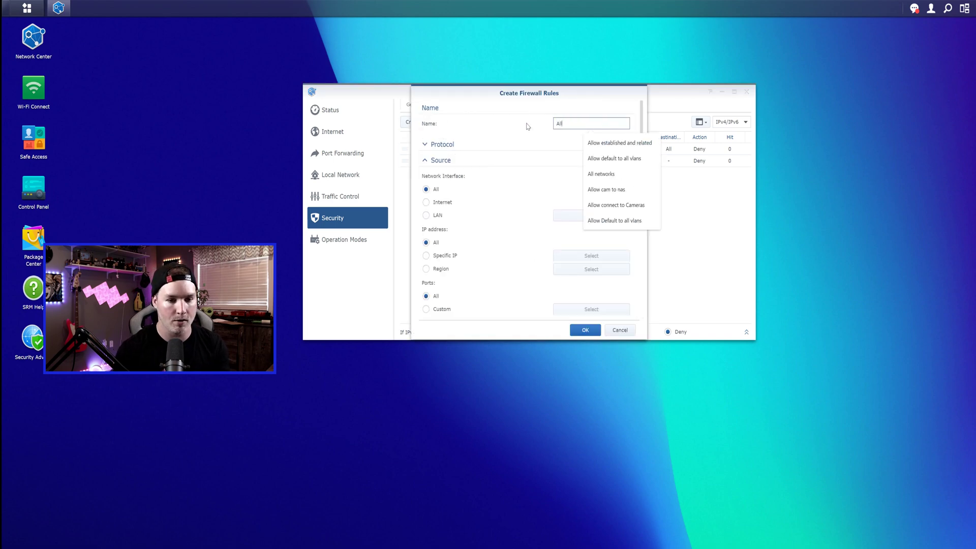
{"action": "type", "text": "ow staff to NAS"}
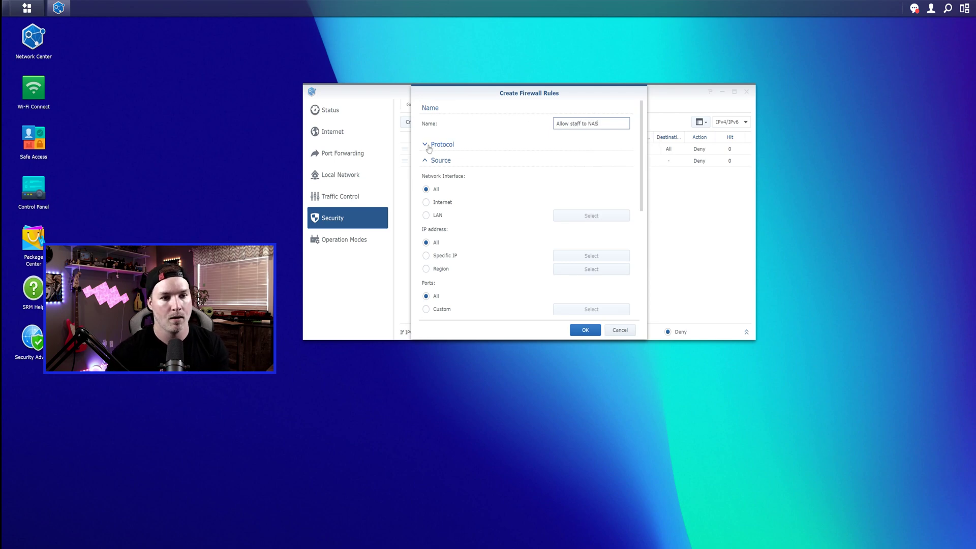
{"action": "left_click", "coordinate": [430, 146]}
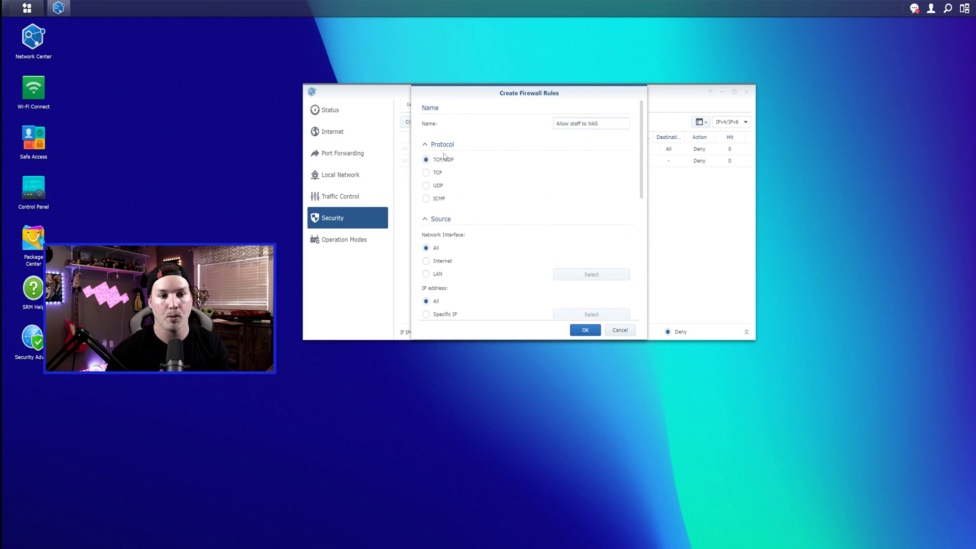
- Set the rule's source to LAN Network 3 - Staff
{"action": "scroll", "coordinate": [441, 163], "scroll_direction": "down", "scroll_amount": 3}
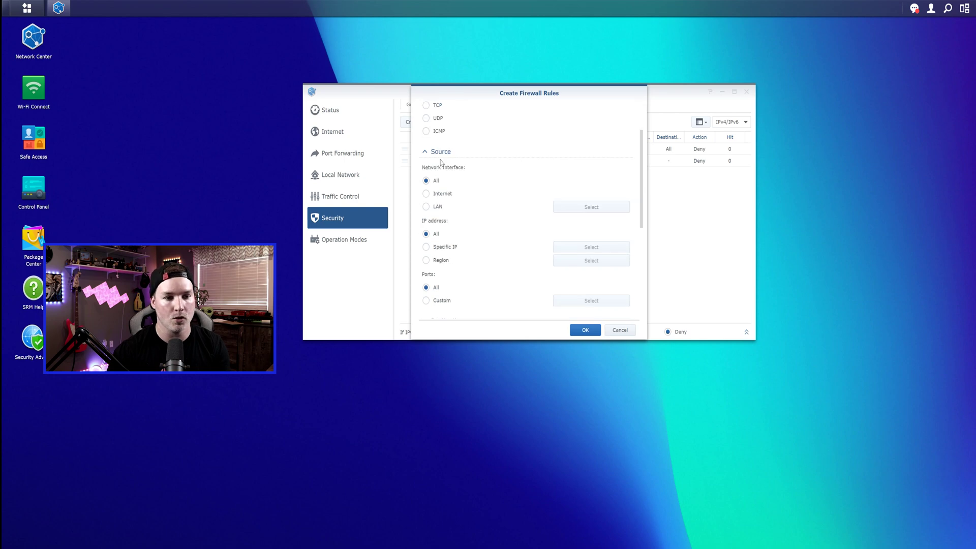
{"action": "left_click", "coordinate": [426, 207]}
{"action": "left_click", "coordinate": [591, 206]}
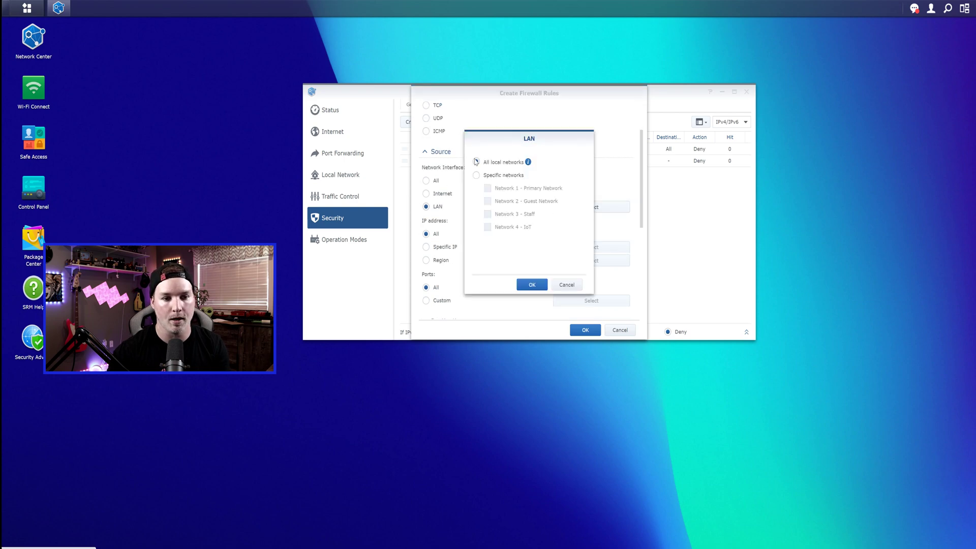
{"action": "left_click", "coordinate": [476, 175]}
{"action": "left_click", "coordinate": [488, 214]}
{"action": "left_click", "coordinate": [527, 286]}
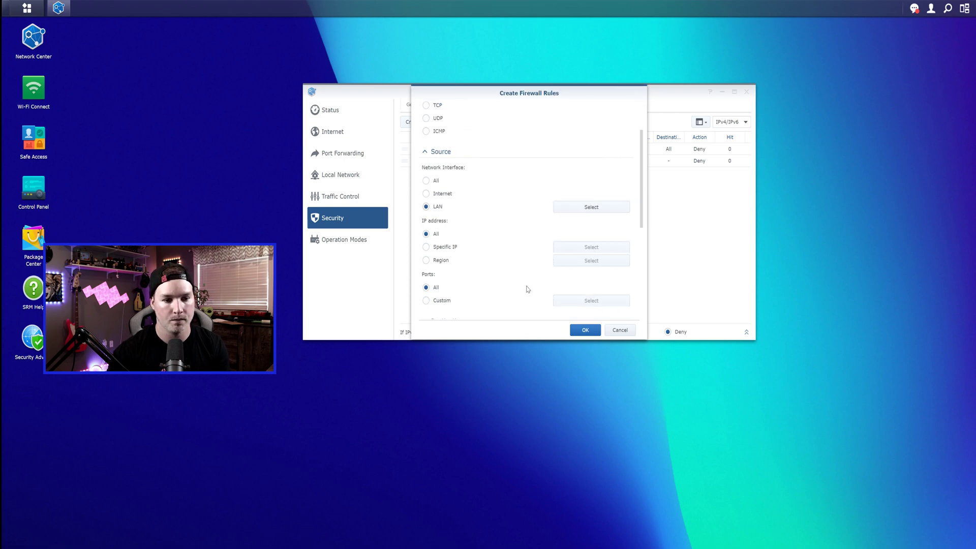
- Set the rule's destination to LAN Network 1 - Primary Network
{"action": "scroll", "coordinate": [515, 241], "scroll_direction": "down", "scroll_amount": 3}
{"action": "left_click", "coordinate": [426, 241]}
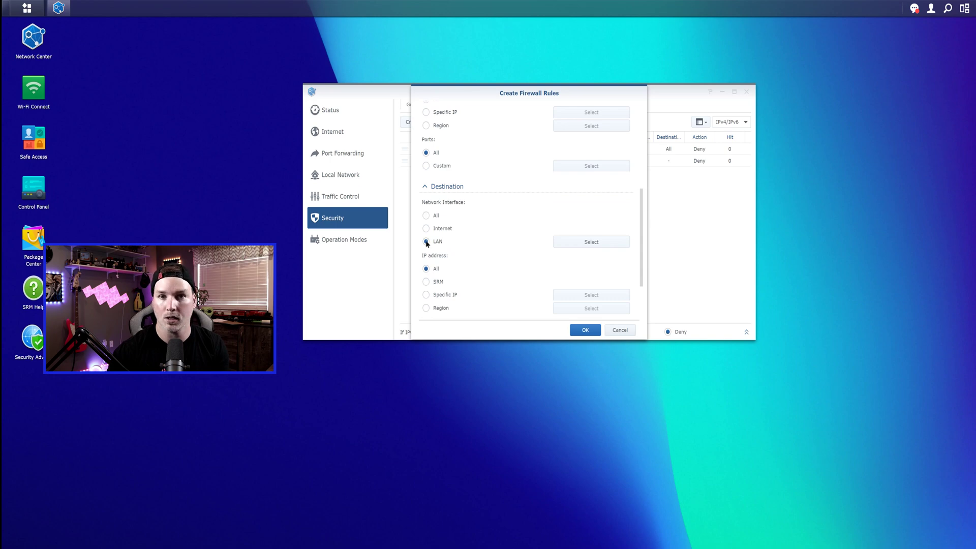
{"action": "left_click", "coordinate": [579, 244]}
{"action": "left_click", "coordinate": [477, 175]}
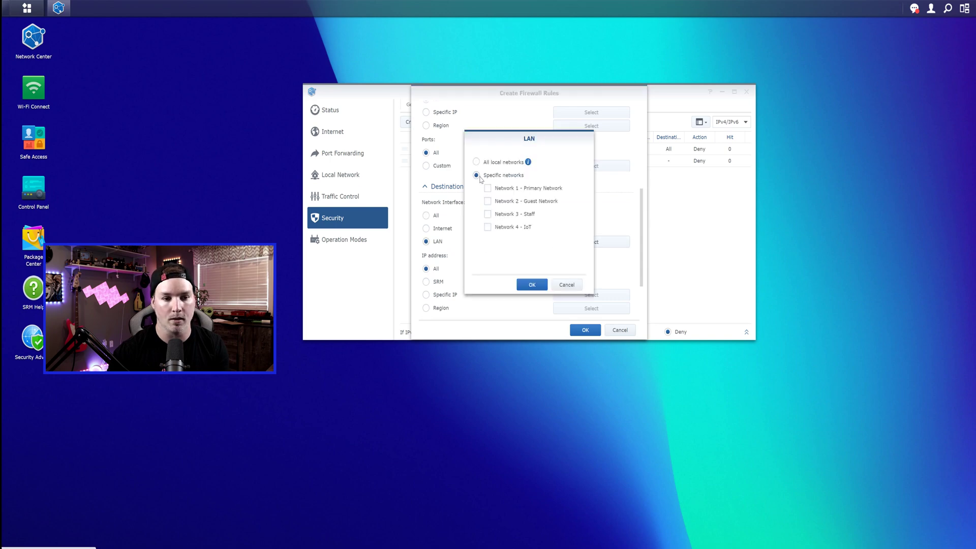
{"action": "left_click", "coordinate": [489, 189]}
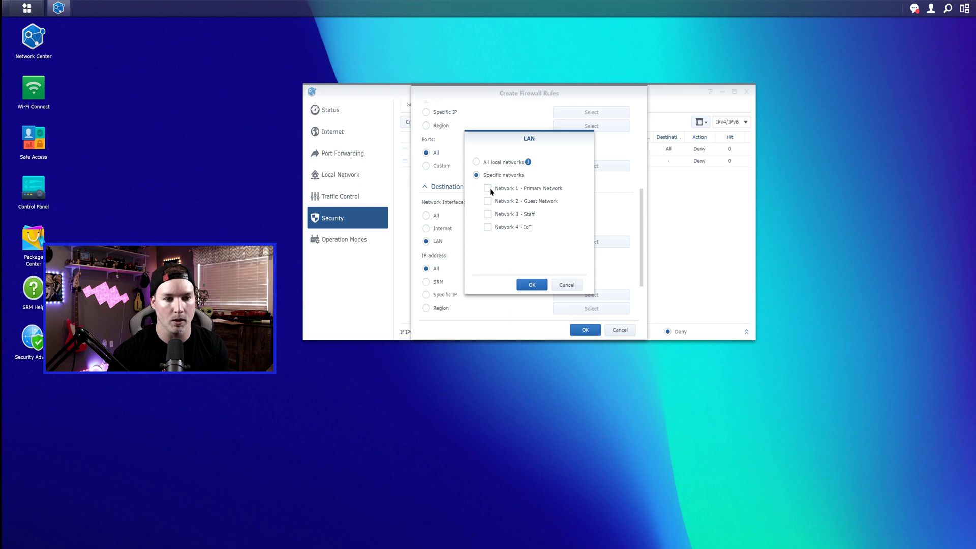
{"action": "left_click", "coordinate": [530, 285]}
{"action": "scroll", "coordinate": [527, 279], "scroll_direction": "down", "scroll_amount": 2}
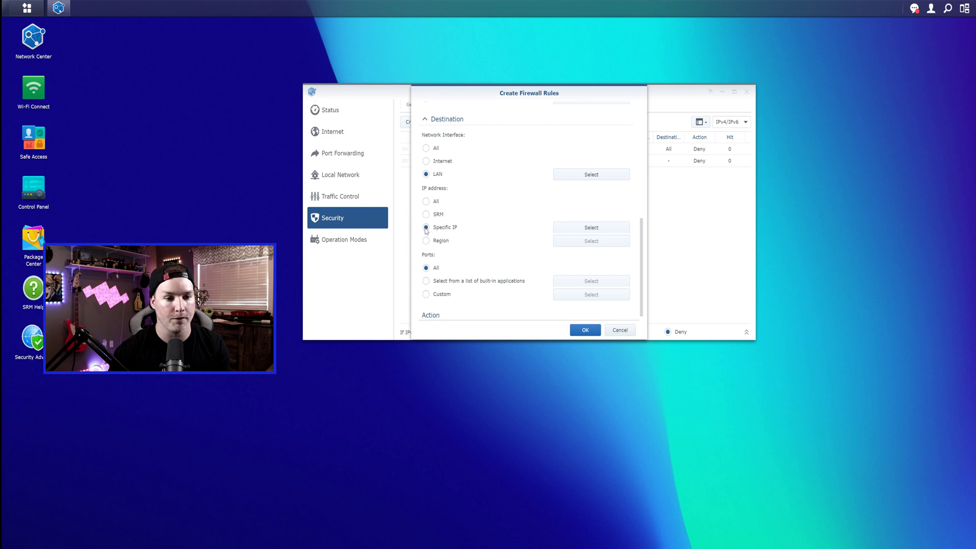
- Restrict the destination to single host 192.168.1.150, leaving the action on Allow
{"action": "left_click", "coordinate": [604, 231]}
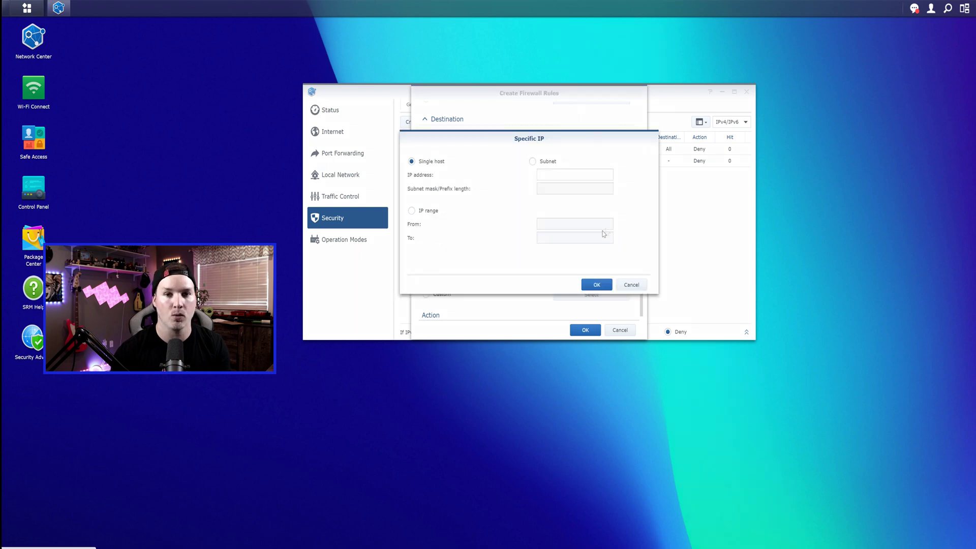
{"action": "left_click", "coordinate": [547, 173]}
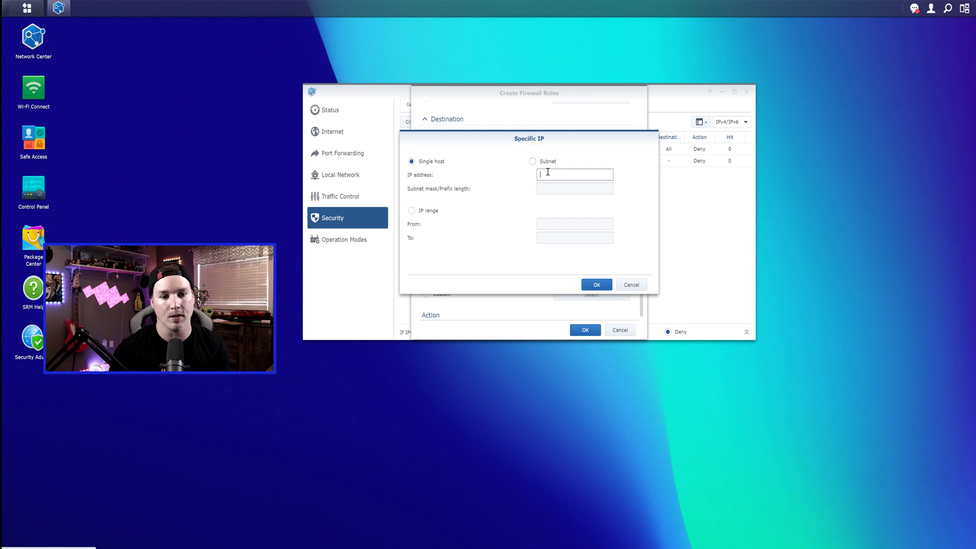
{"action": "type", "text": "192.168.1.150"}
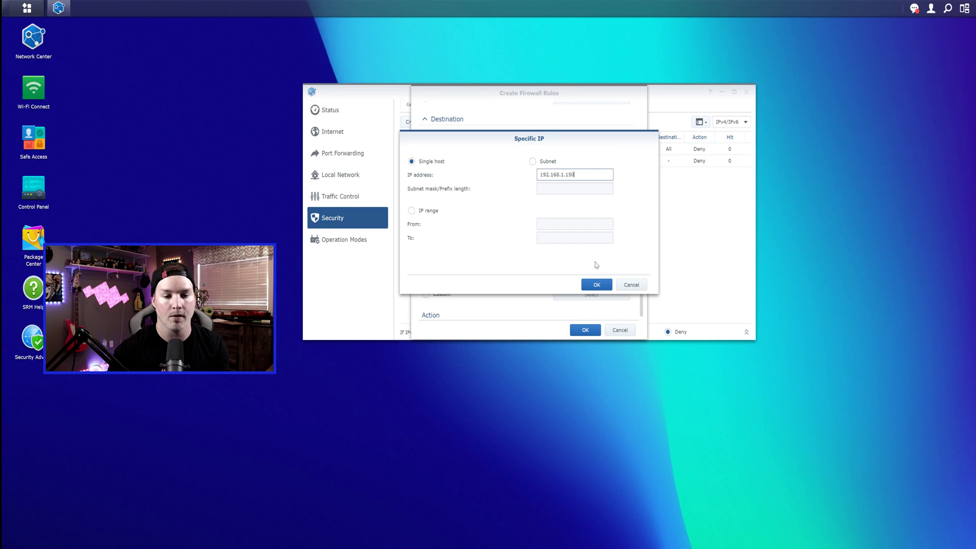
{"action": "left_click", "coordinate": [594, 283]}
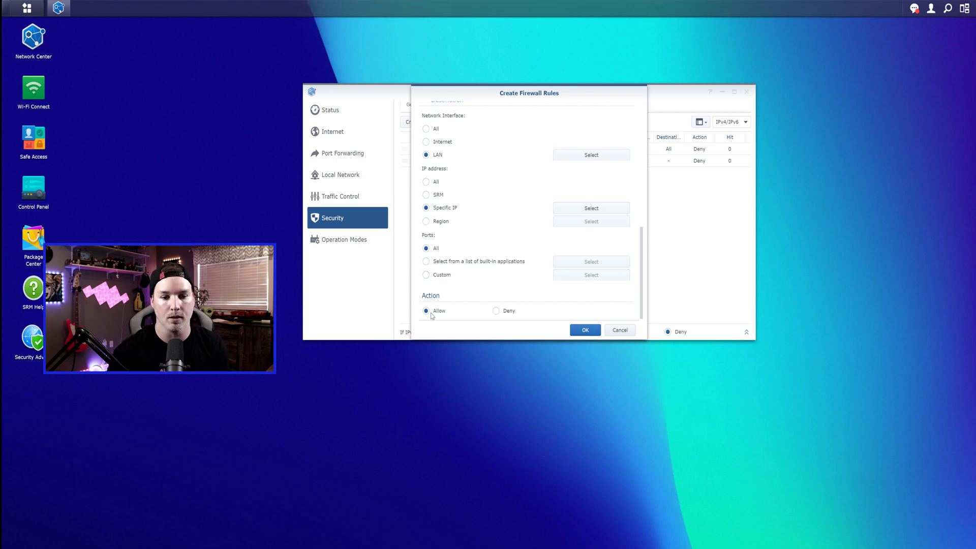
- Create the Allow staff to NAS rule and move it above both Deny rules
{"action": "left_click", "coordinate": [585, 329]}
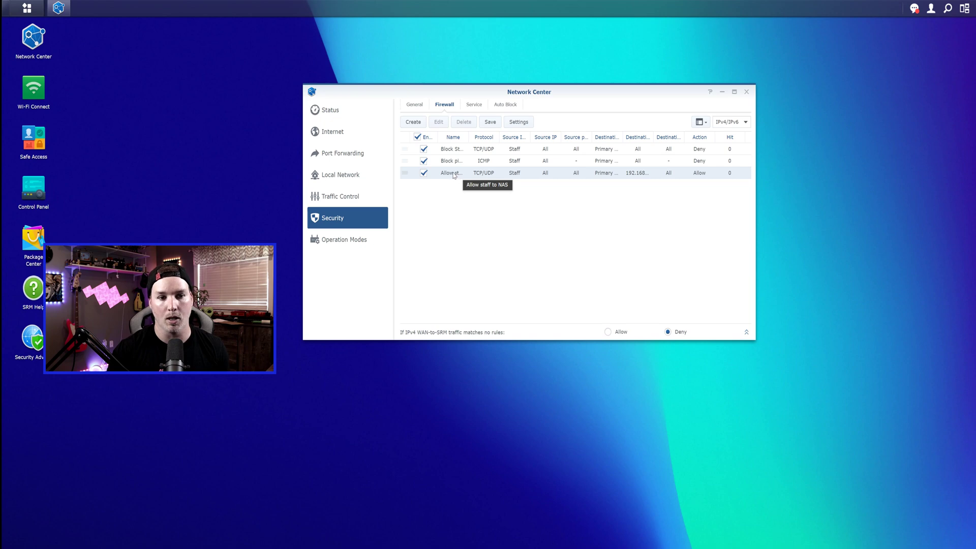
{"action": "left_click_drag", "start_coordinate": [404, 173], "coordinate": [405, 148]}
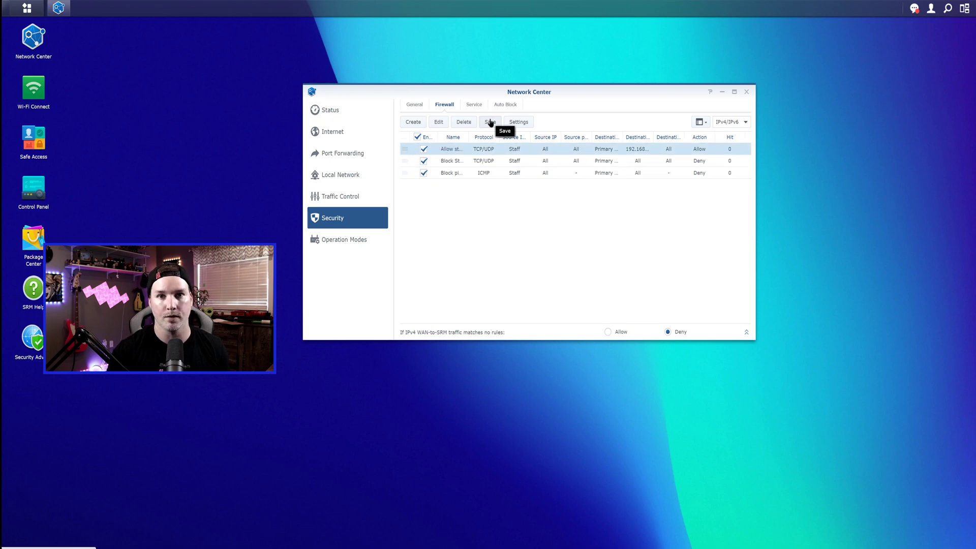
- Save the reordered firewall rules so the new rule order takes effect
{"action": "left_click", "coordinate": [490, 123]}
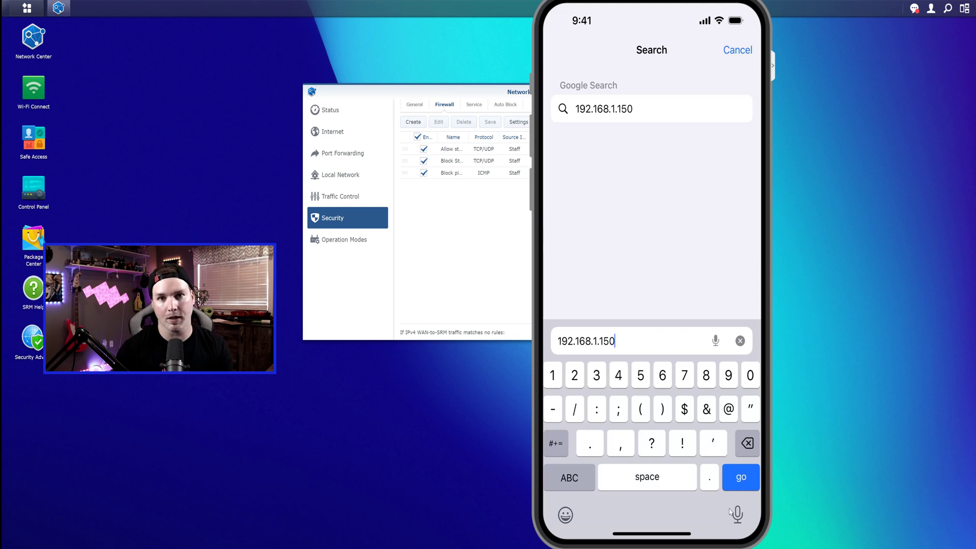